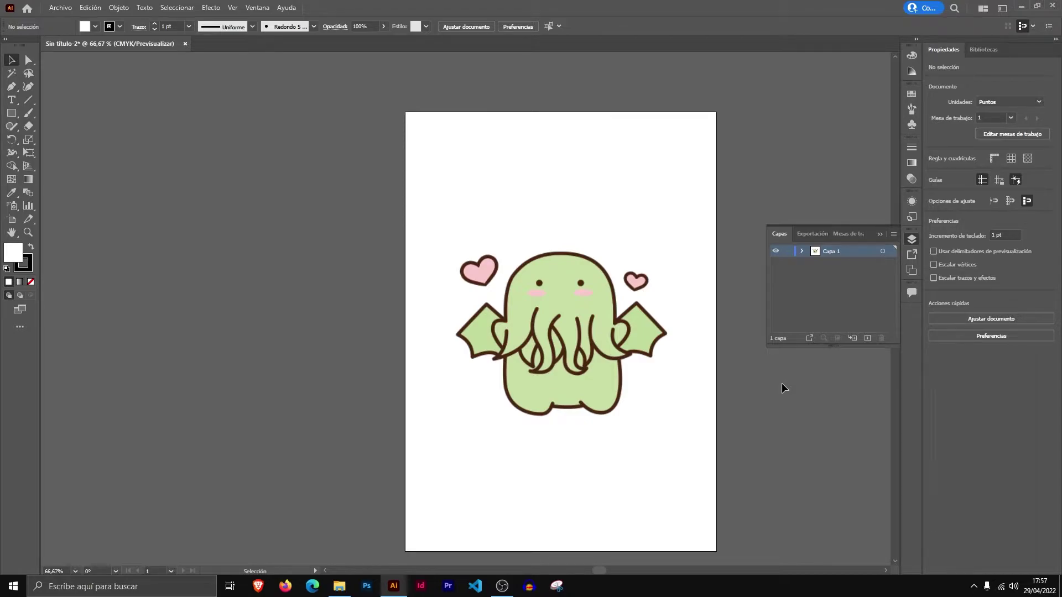
Nudge the placed linked Cthulhu image slightly upward on the artboard
{"action": "key", "text": "ctrl+v"}
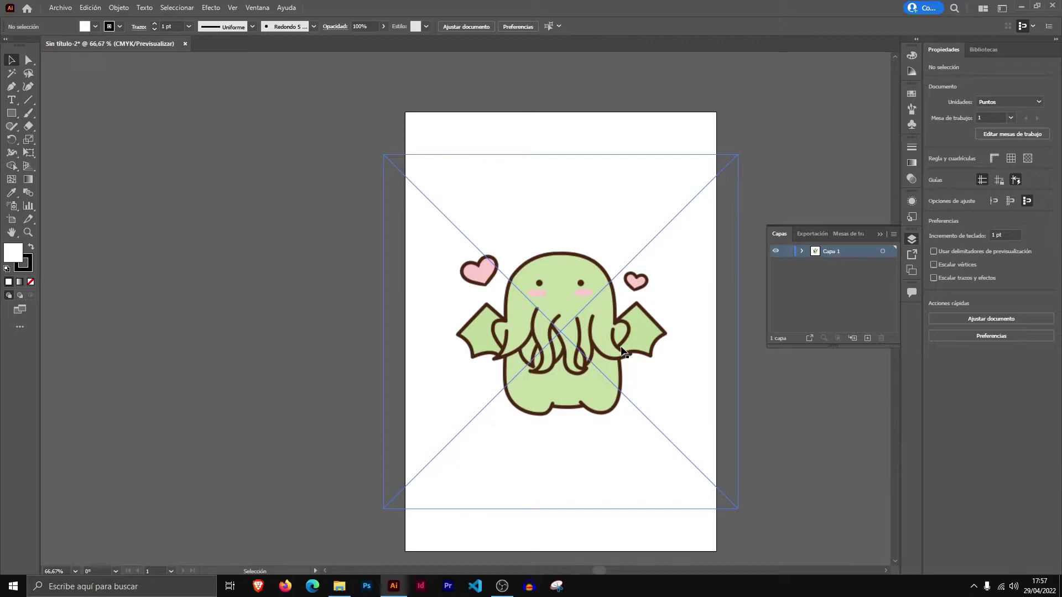
{"action": "left_click", "coordinate": [744, 352]}
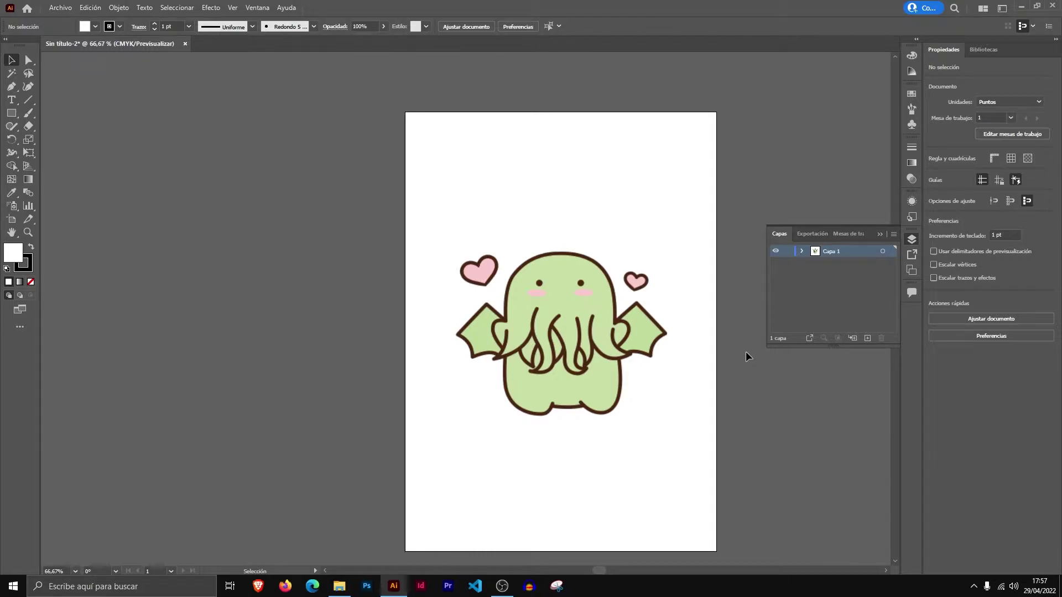
{"action": "left_click", "coordinate": [738, 344]}
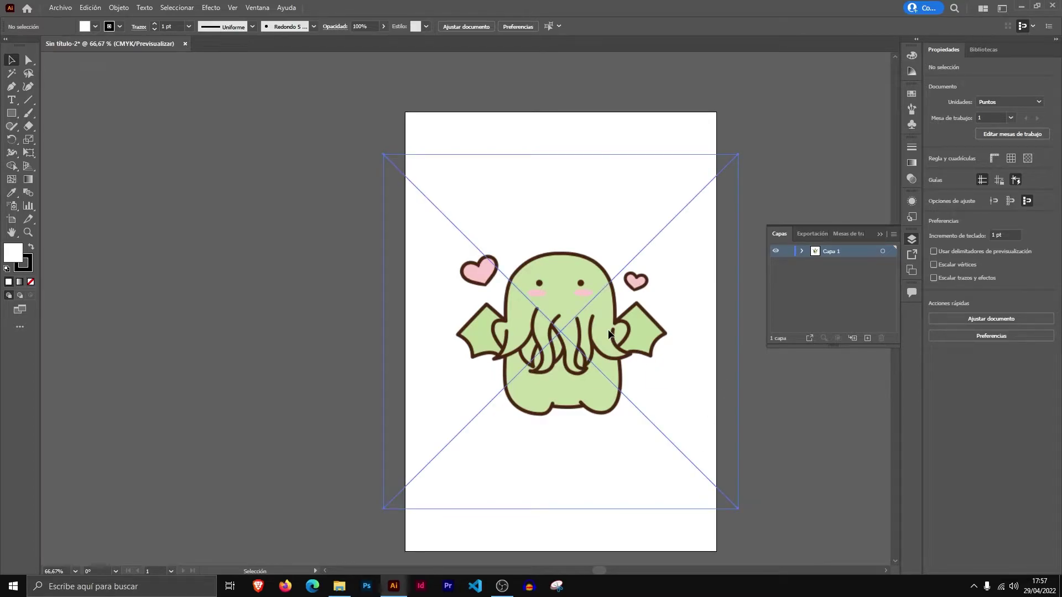
{"action": "left_click", "coordinate": [611, 338]}
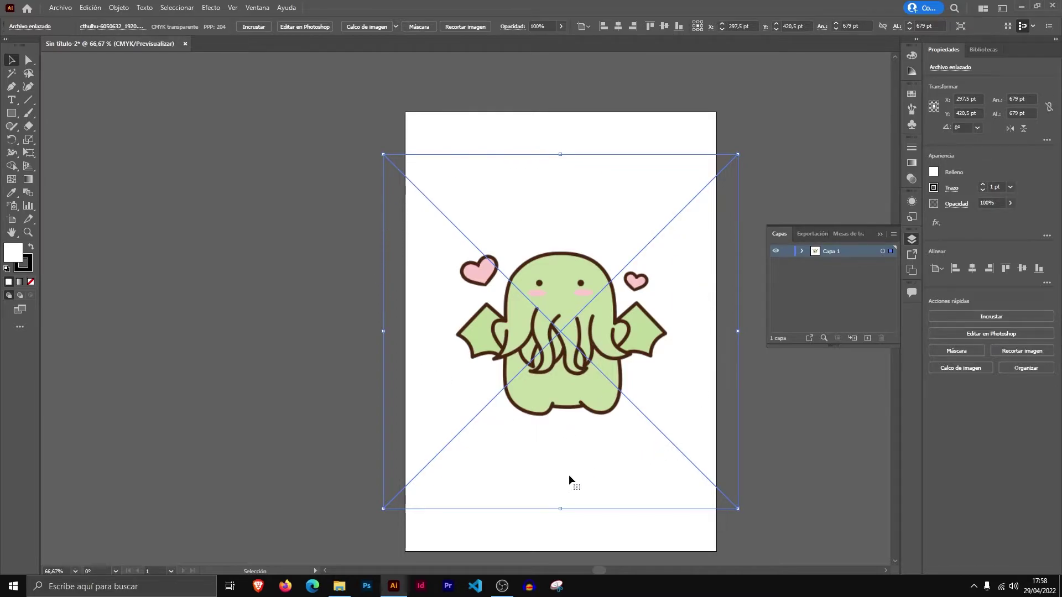
{"action": "left_click_drag", "start_coordinate": [583, 276], "coordinate": [590, 268]}
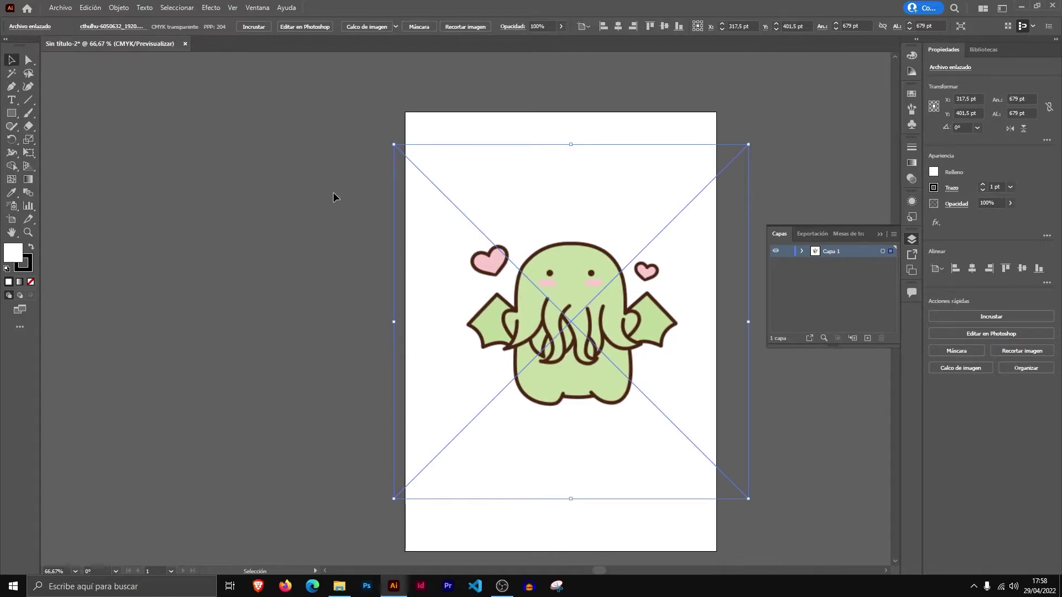
Set Image Trace to Color mode with 30 colors and start tracing the Cthulhu image
{"action": "left_click", "coordinate": [252, 11]}
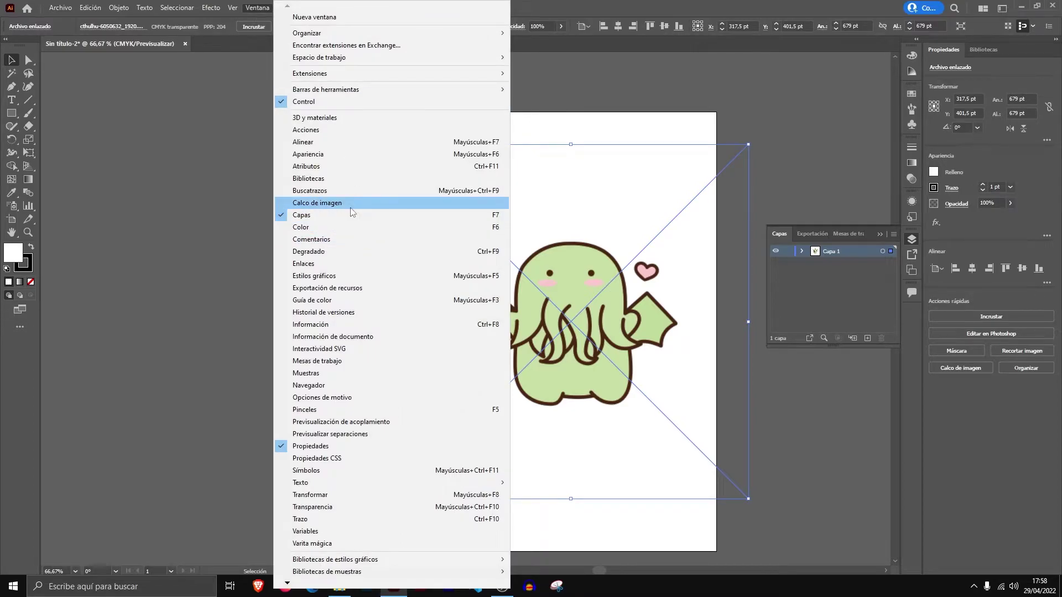
{"action": "left_click", "coordinate": [351, 213]}
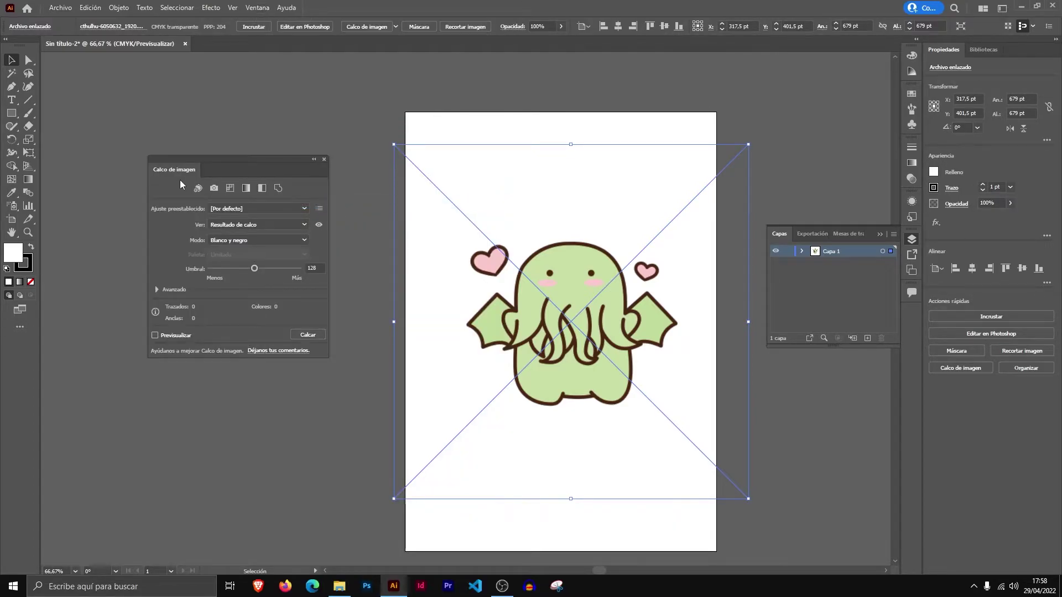
{"action": "left_click", "coordinate": [244, 243]}
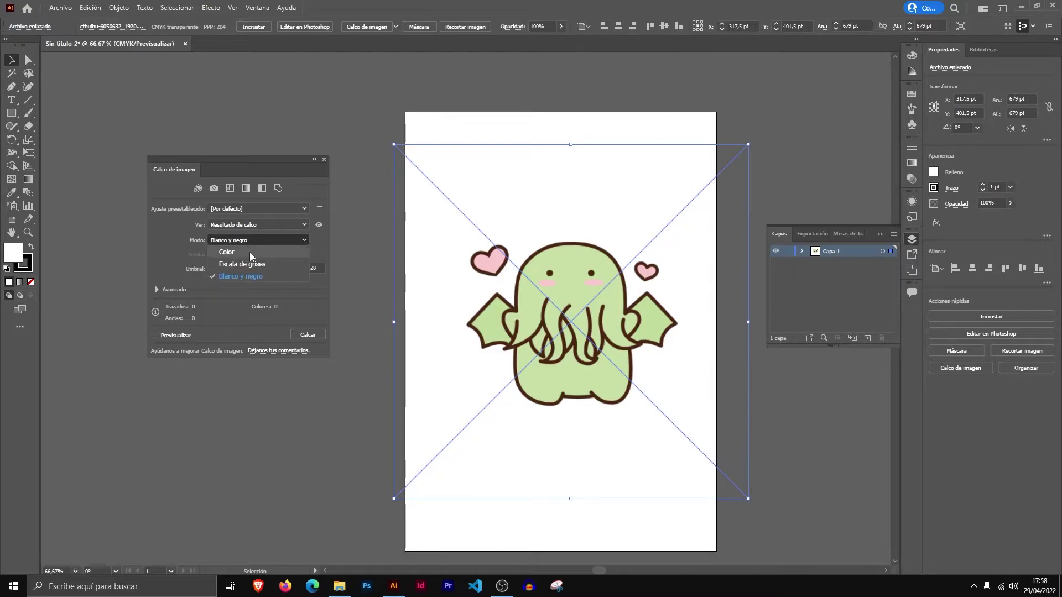
{"action": "left_click", "coordinate": [250, 253]}
{"action": "left_click_drag", "start_coordinate": [219, 269], "coordinate": [301, 270]}
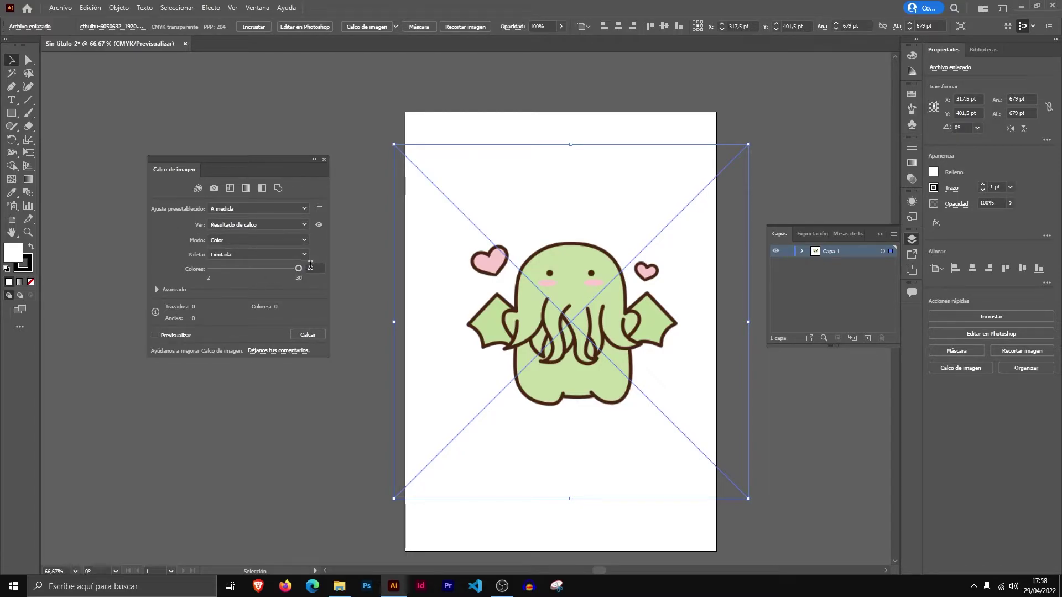
{"action": "left_click", "coordinate": [313, 337]}
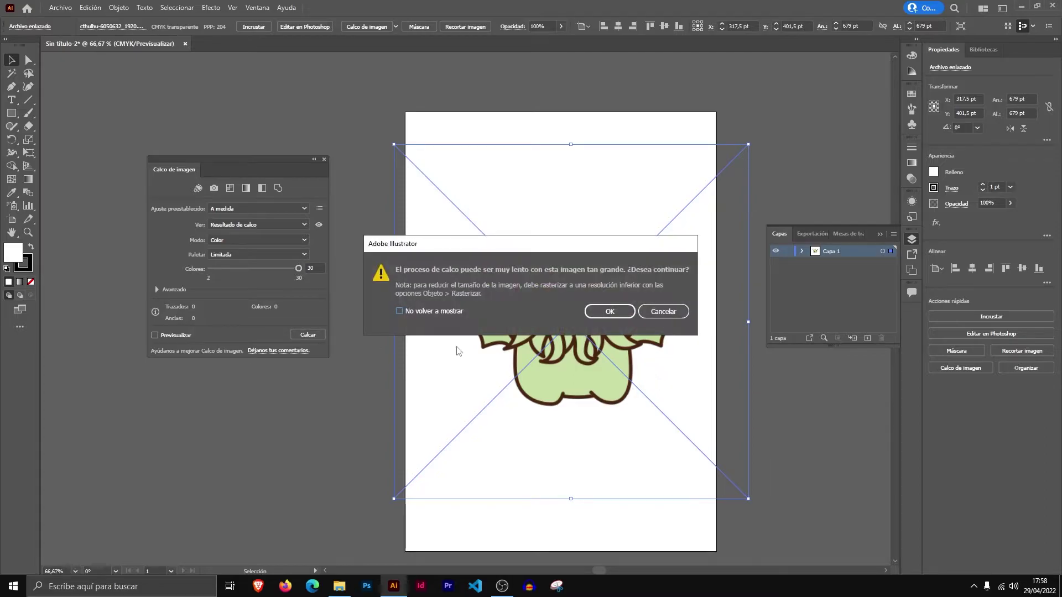
Accept the slow-tracing warning so the colour trace finishes with 34 paths and 9 colors
{"action": "left_click", "coordinate": [597, 313]}
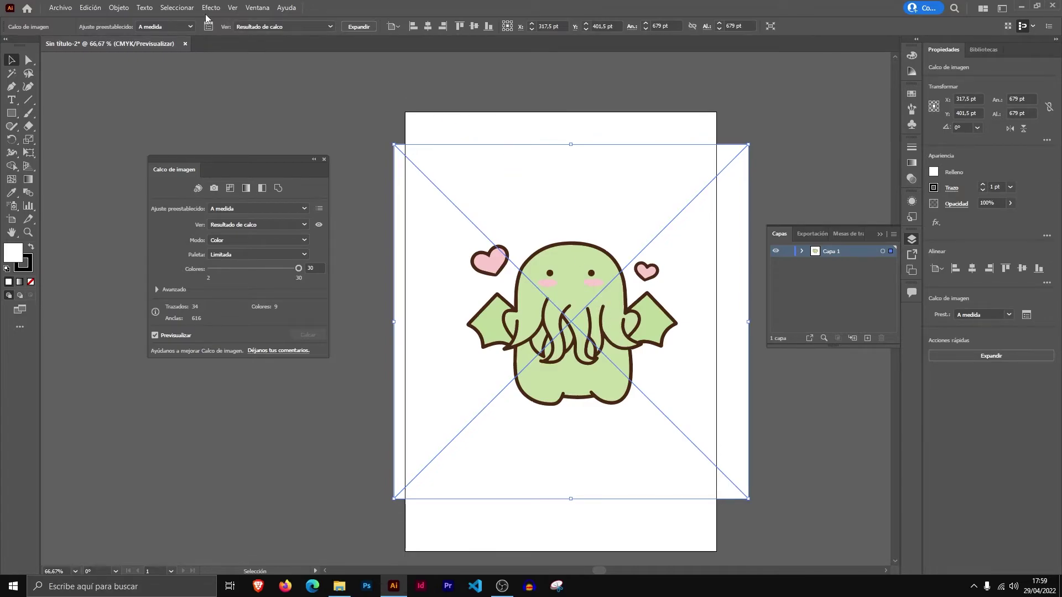
Expand the traced Cthulhu through Object > Image Trace > Expand
{"action": "left_click", "coordinate": [112, 8]}
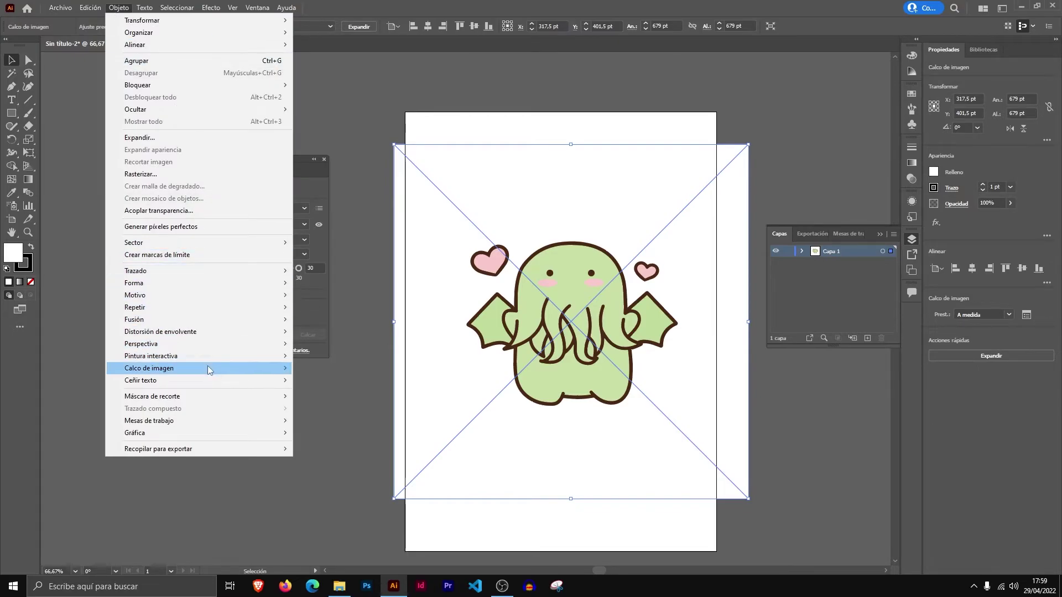
{"action": "mouse_move", "coordinate": [150, 367]}
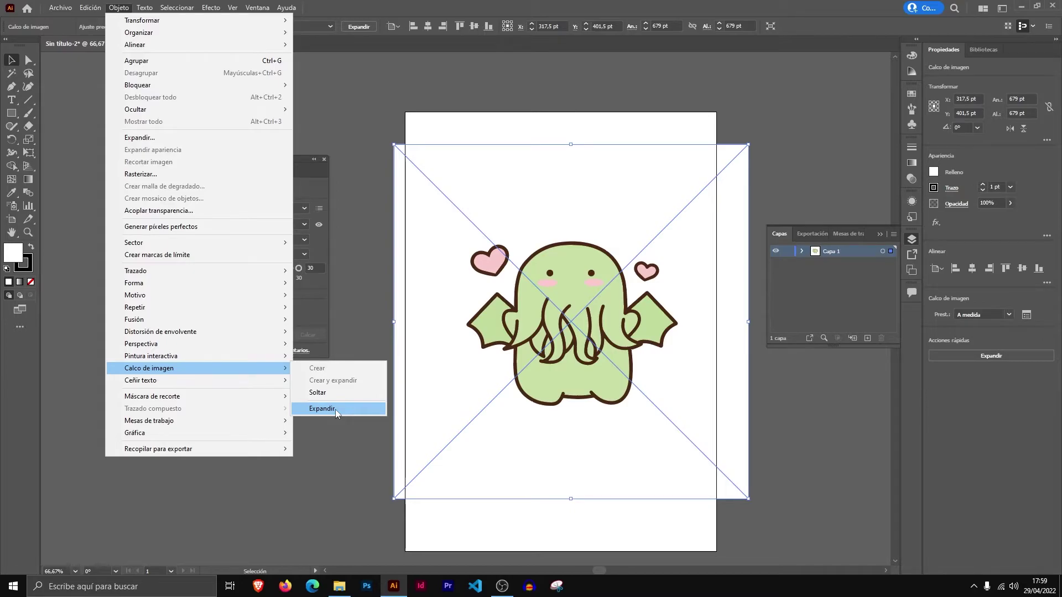
{"action": "left_click", "coordinate": [335, 410]}
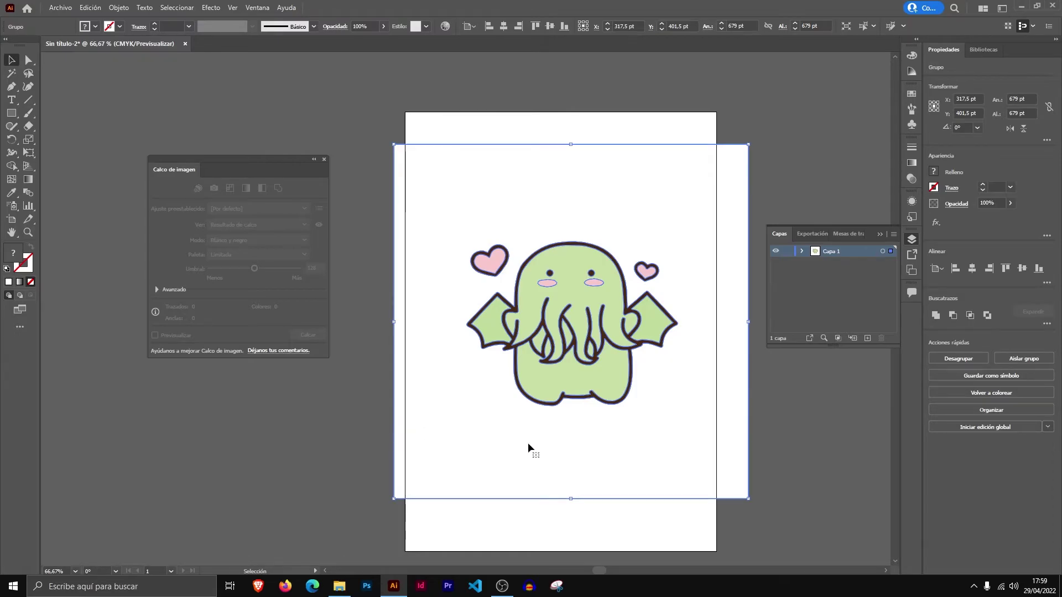
Inside the group, pull the green body fill down and the head fill to the top-left
{"action": "left_click_drag", "start_coordinate": [580, 443], "coordinate": [569, 436]}
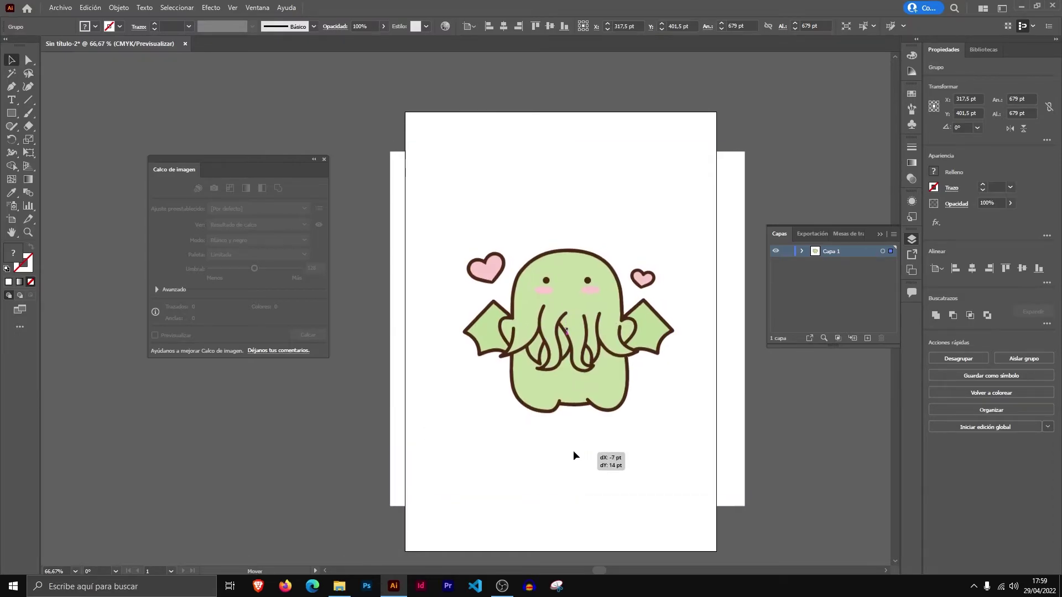
{"action": "double_click", "coordinate": [558, 363]}
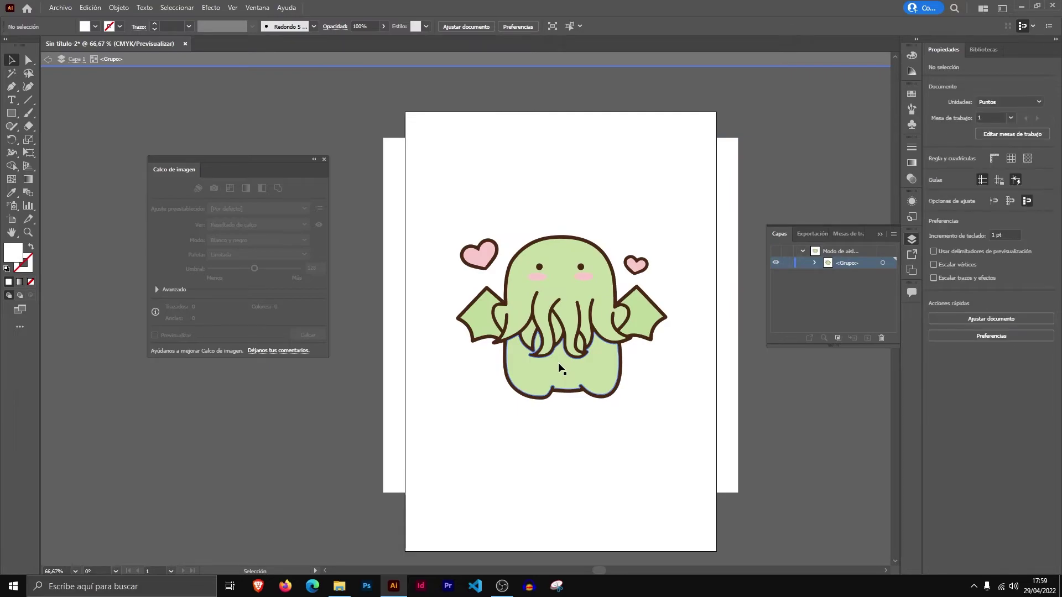
{"action": "left_click", "coordinate": [558, 363]}
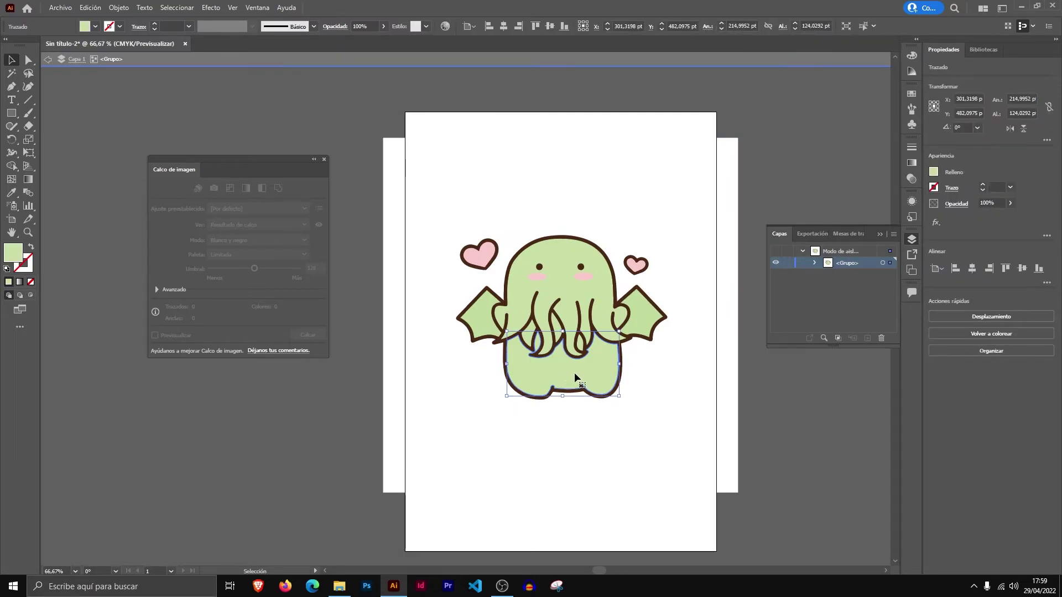
{"action": "left_click_drag", "start_coordinate": [588, 368], "coordinate": [589, 462]}
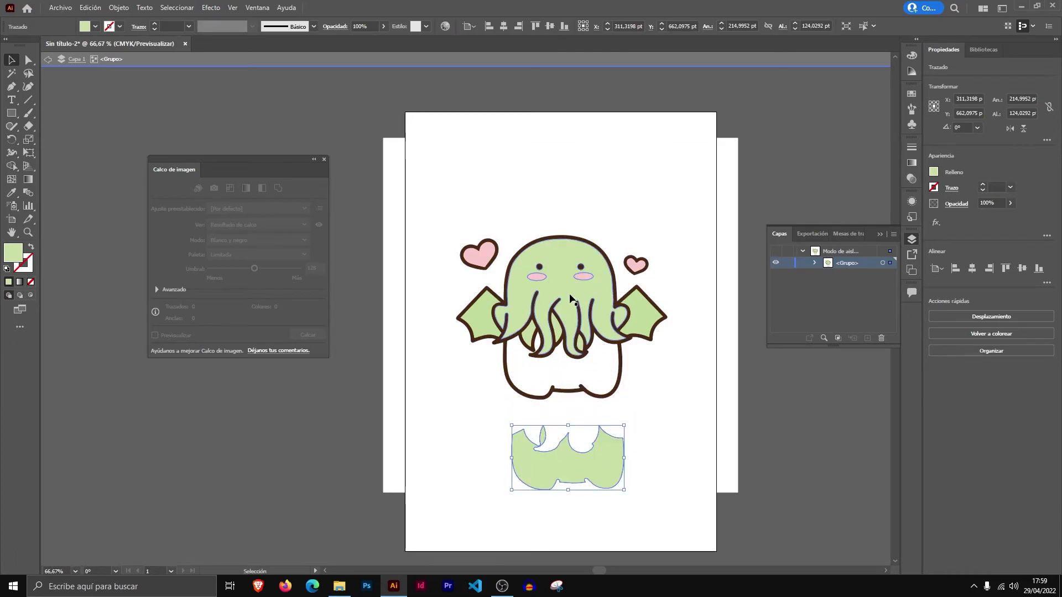
{"action": "double_click", "coordinate": [589, 462]}
{"action": "left_click_drag", "start_coordinate": [562, 280], "coordinate": [447, 171]}
Ungroup the artwork and stretch a head-fill tentacle anchor far to the right
{"action": "double_click", "coordinate": [527, 200]}
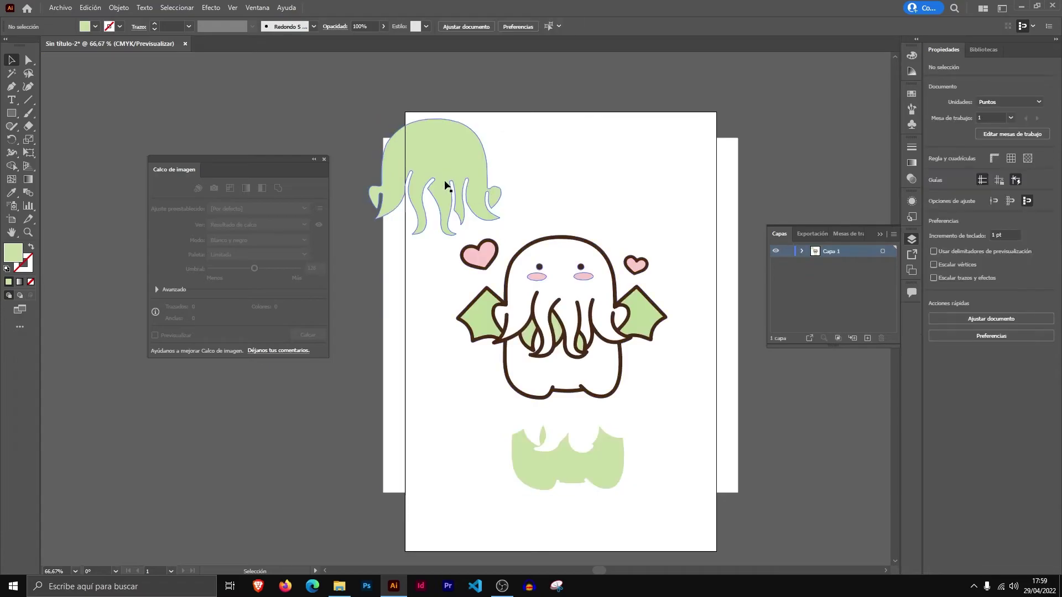
{"action": "left_click", "coordinate": [451, 167]}
{"action": "right_click", "coordinate": [450, 167]}
{"action": "left_click", "coordinate": [497, 259]}
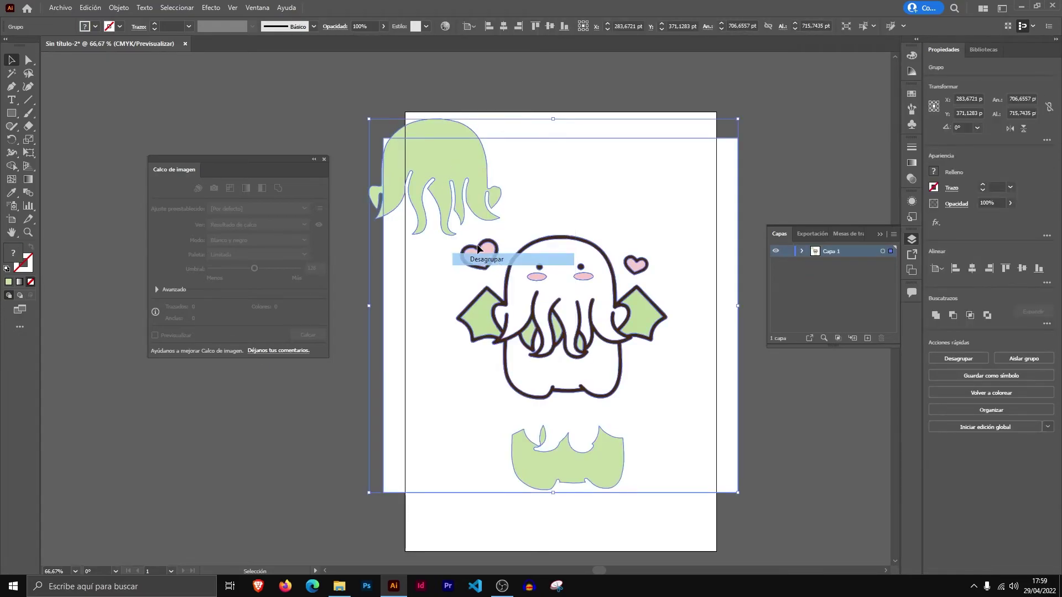
{"action": "key", "text": "a"}
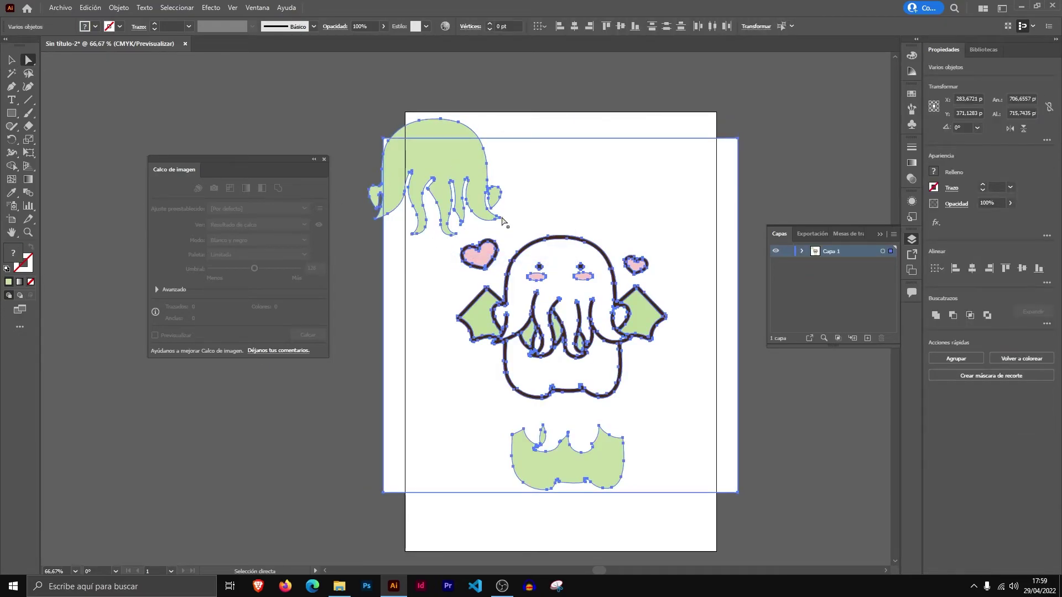
{"action": "mouse_move", "coordinate": [499, 217]}
{"action": "left_mouse_down"}
{"action": "mouse_move", "coordinate": [644, 210]}
{"action": "mouse_move", "coordinate": [560, 215]}
{"action": "left_mouse_up"}
{"action": "left_click", "coordinate": [339, 366]}
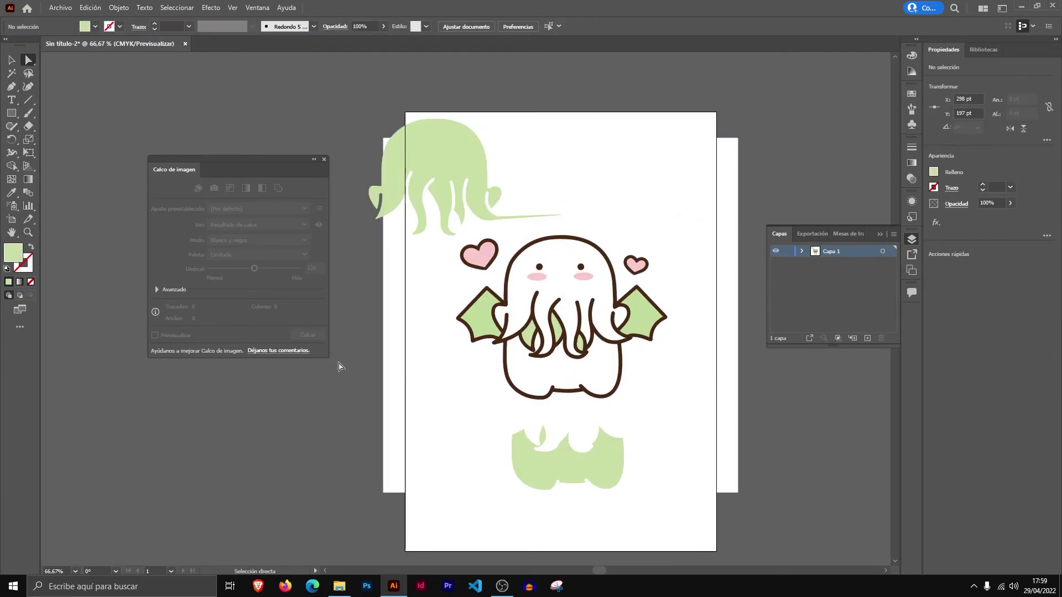